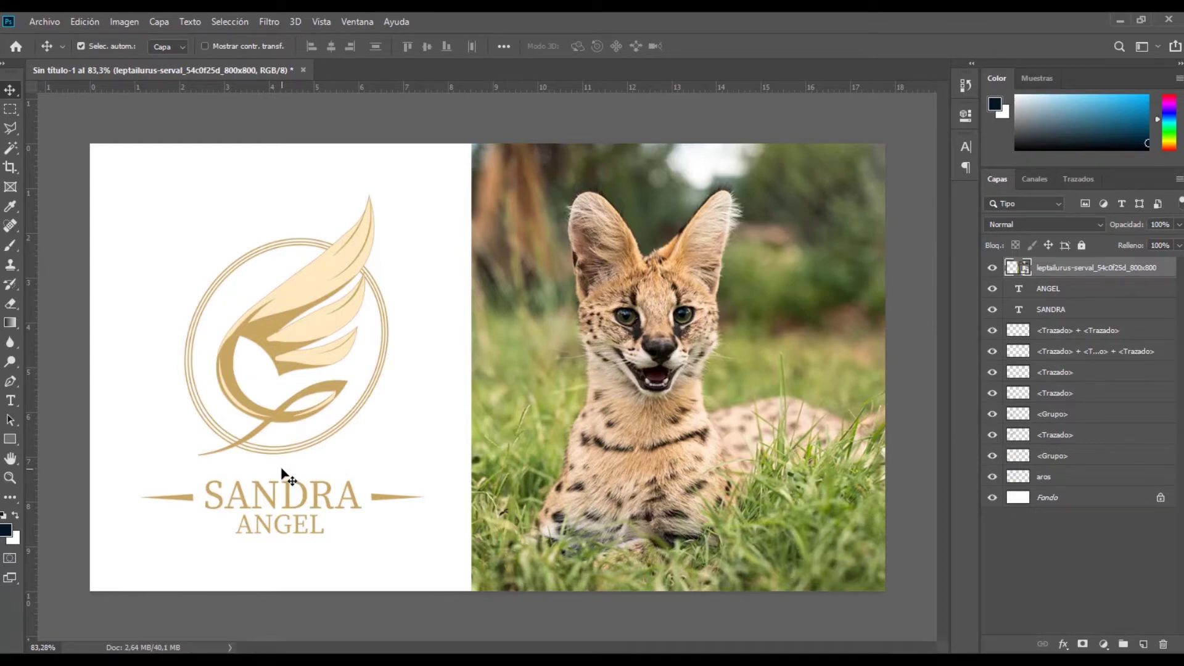
scroll(254, 462, "up", 1)
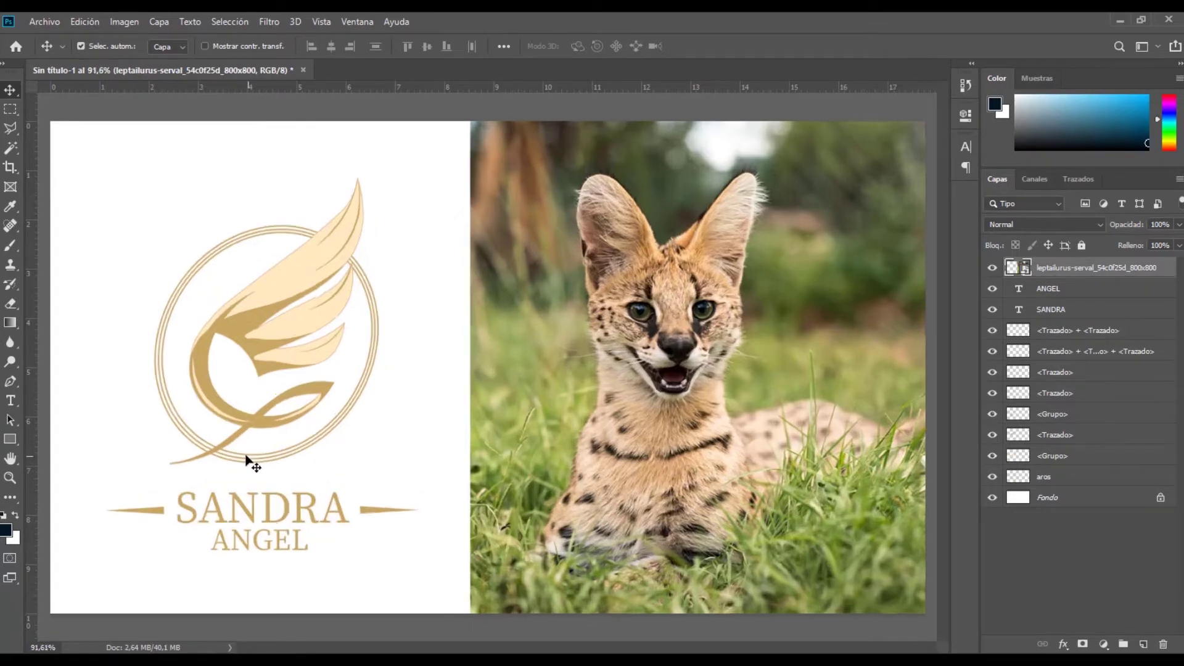
scroll(246, 462, "up", 2)
scroll(174, 432, "up", 2)
scroll(185, 423, "up", 3)
scroll(271, 326, "up", 3)
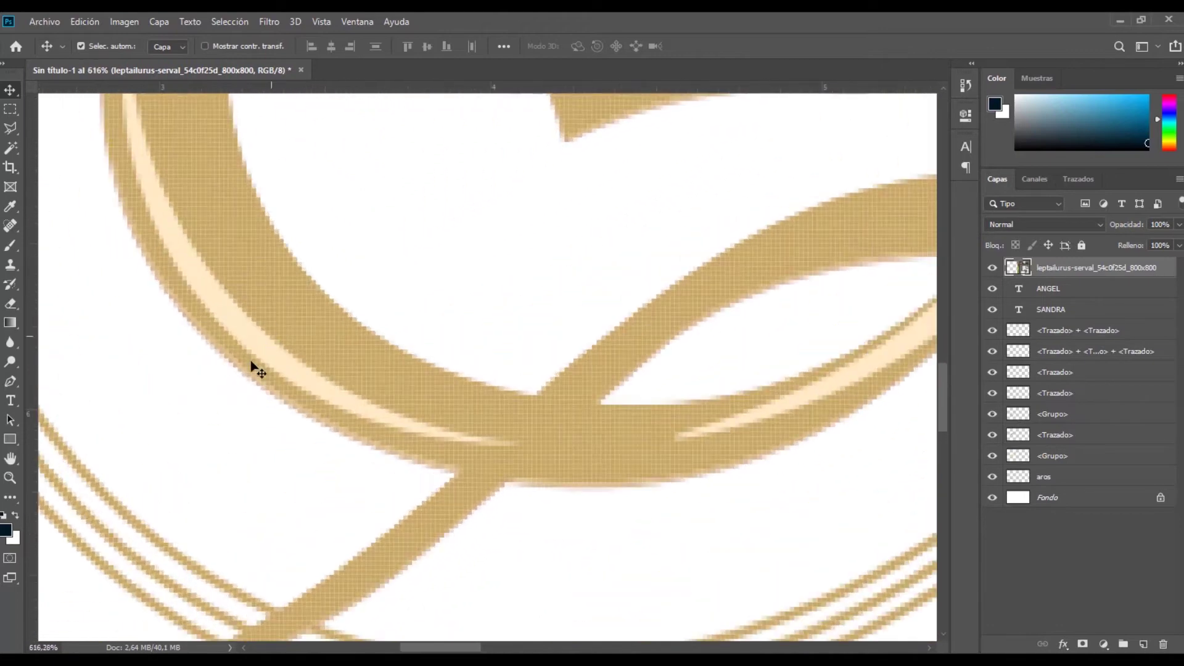
scroll(250, 365, "up", 3)
scroll(247, 369, "up", 2)
scroll(250, 370, "up", 2)
scroll(318, 367, "up", 2)
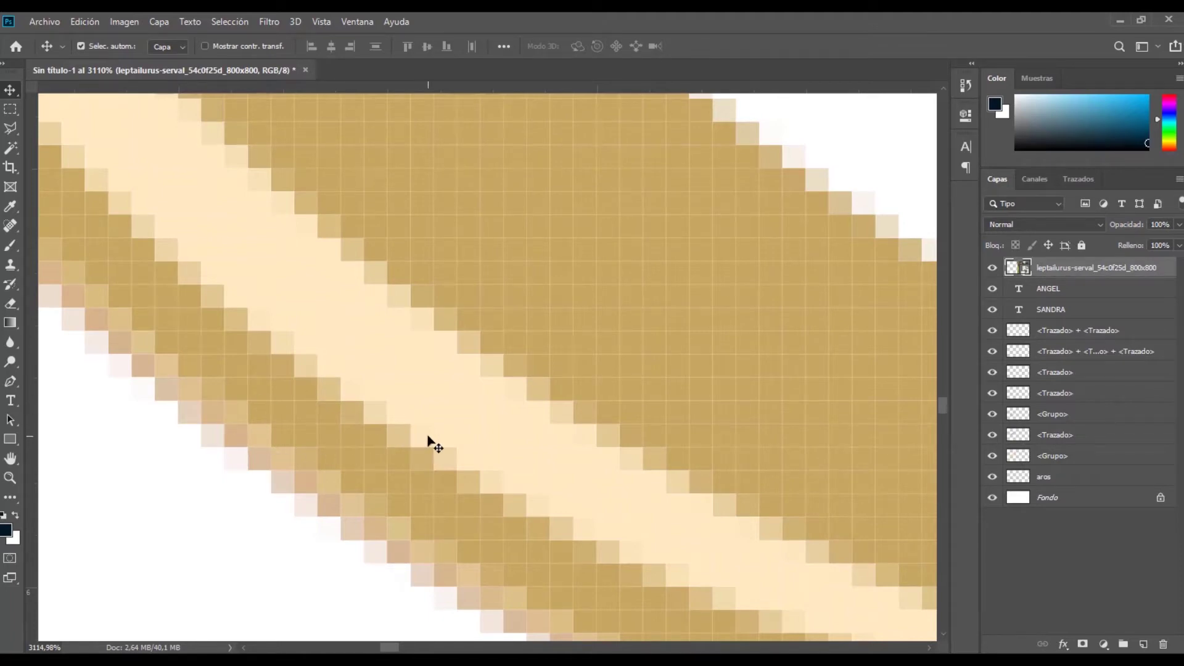
scroll(431, 442, "down", 1)
scroll(432, 443, "down", 2)
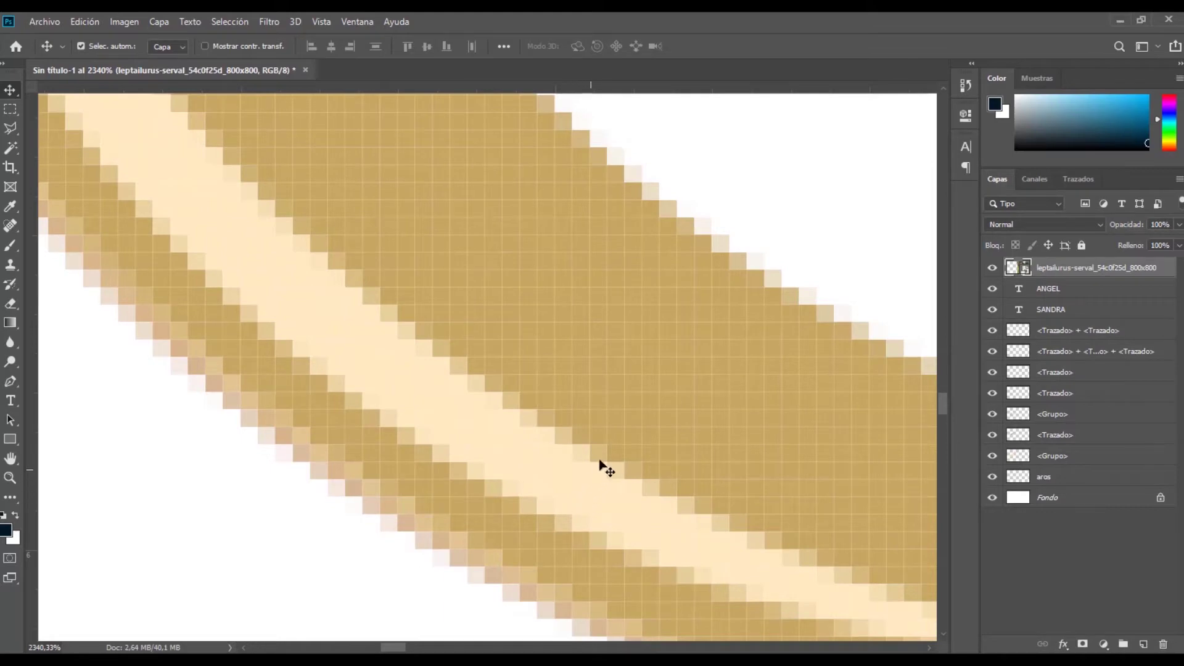
scroll(672, 460, "down", 2)
scroll(672, 460, "down", 2)
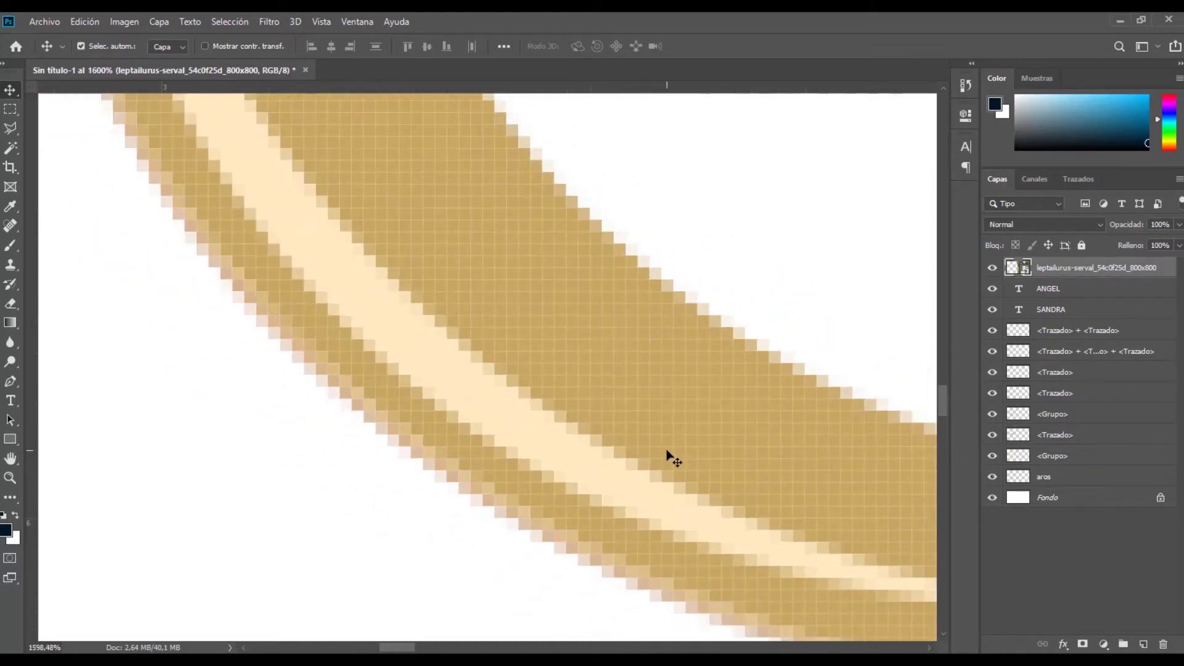
scroll(667, 453, "down", 3)
scroll(676, 460, "down", 3)
scroll(697, 468, "down", 3)
scroll(727, 472, "down", 3)
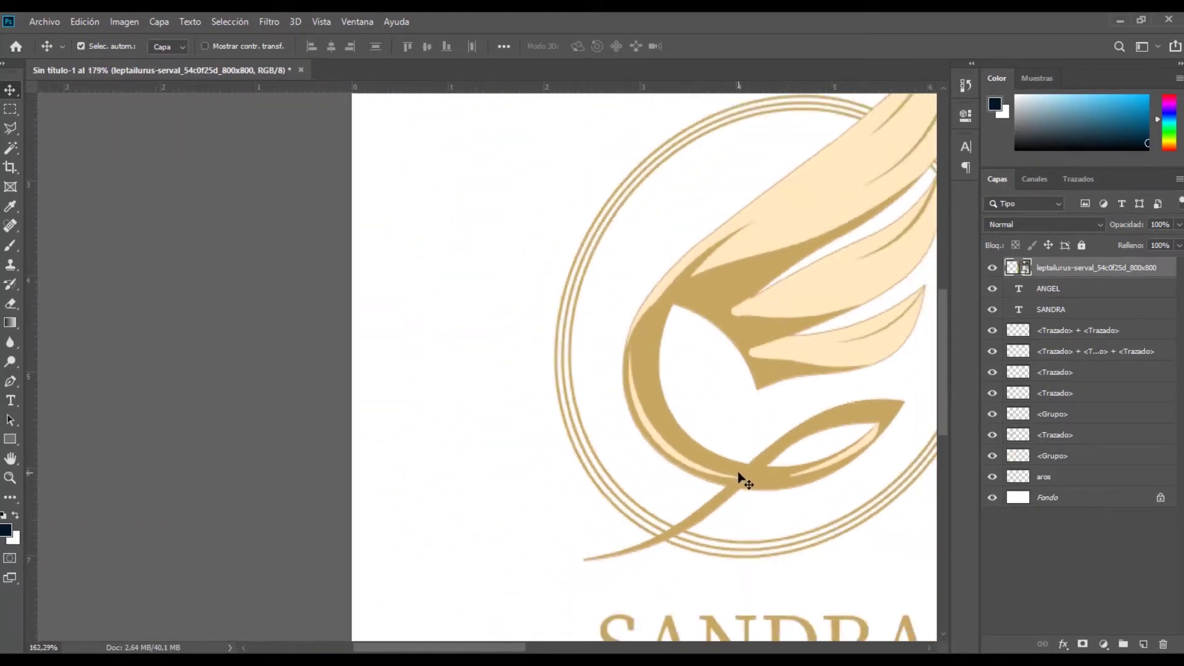
scroll(743, 479, "down", 3)
scroll(721, 491, "down", 1)
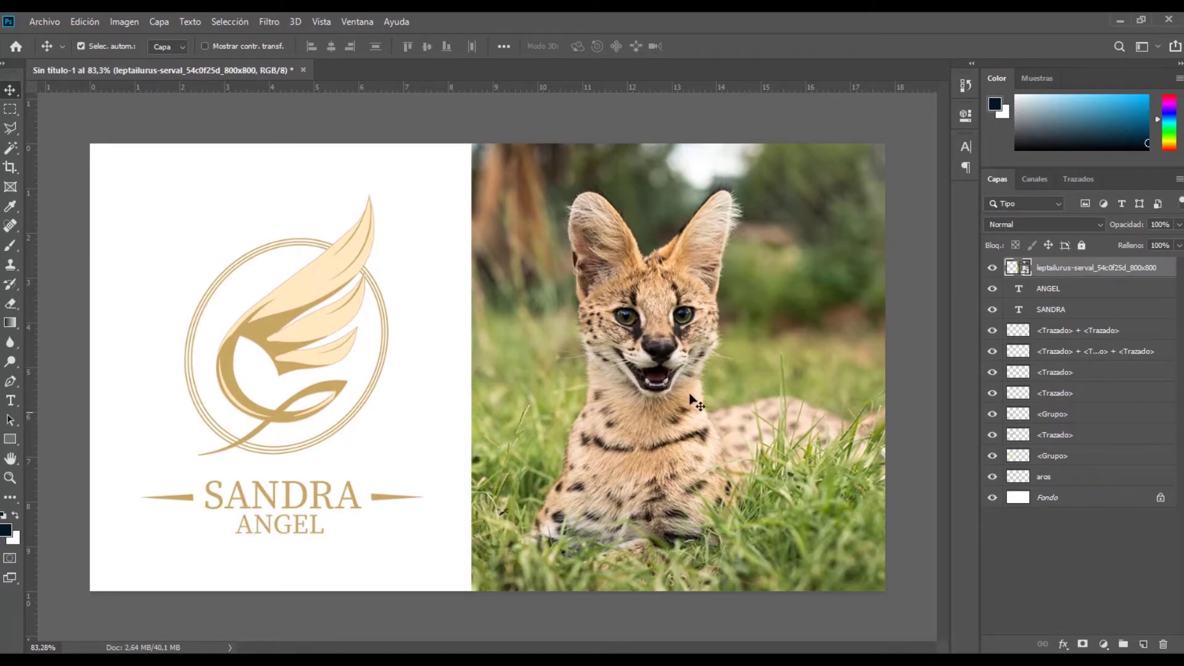
scroll(716, 383, "up", 1)
scroll(752, 378, "up", 1)
scroll(768, 376, "up", 1)
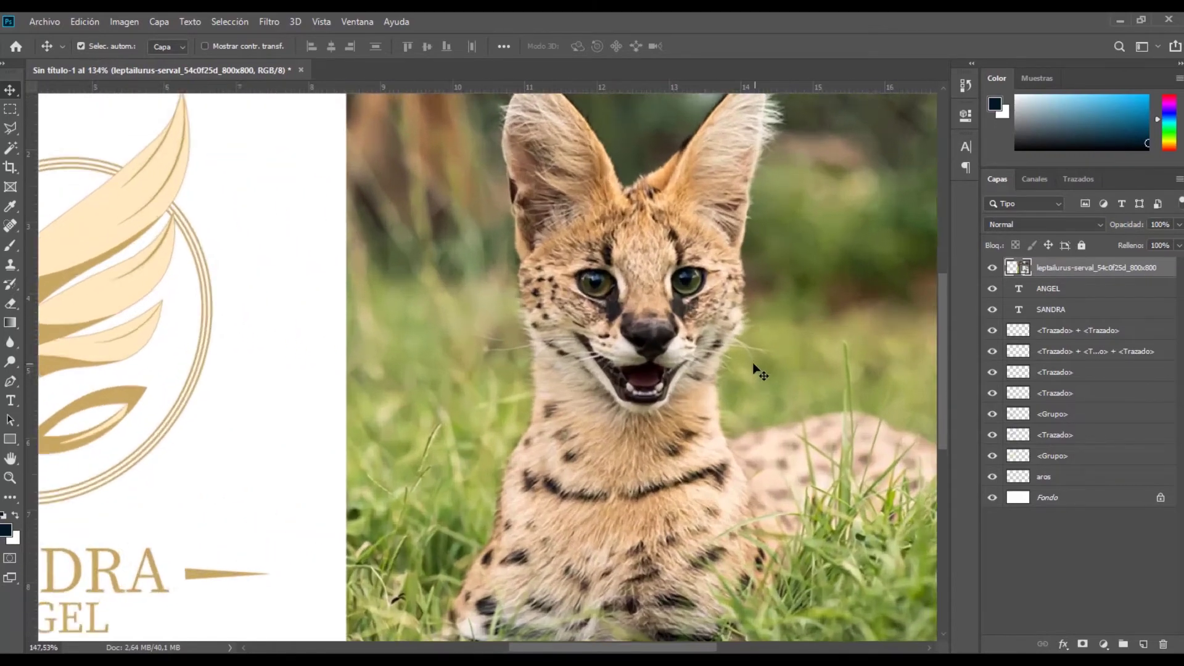
scroll(678, 339, "up", 2)
scroll(610, 313, "up", 2)
scroll(555, 321, "up", 2)
scroll(518, 327, "up", 2)
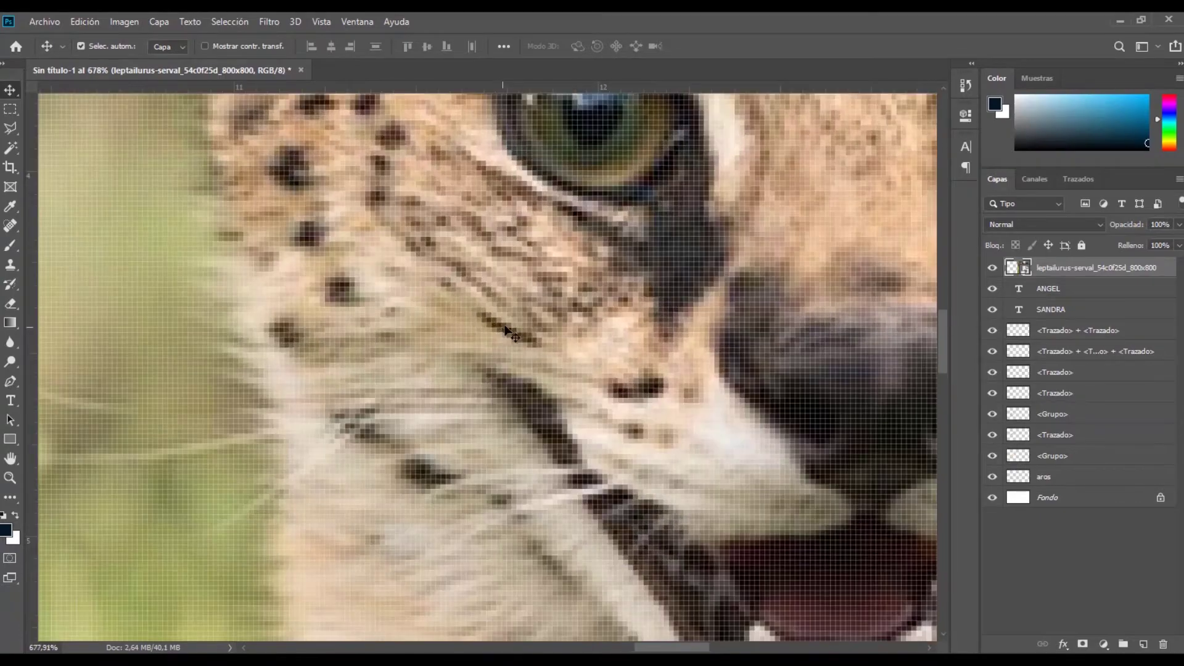
scroll(507, 329, "up", 1)
scroll(506, 325, "up", 2)
scroll(506, 325, "up", 1)
scroll(507, 325, "up", 2)
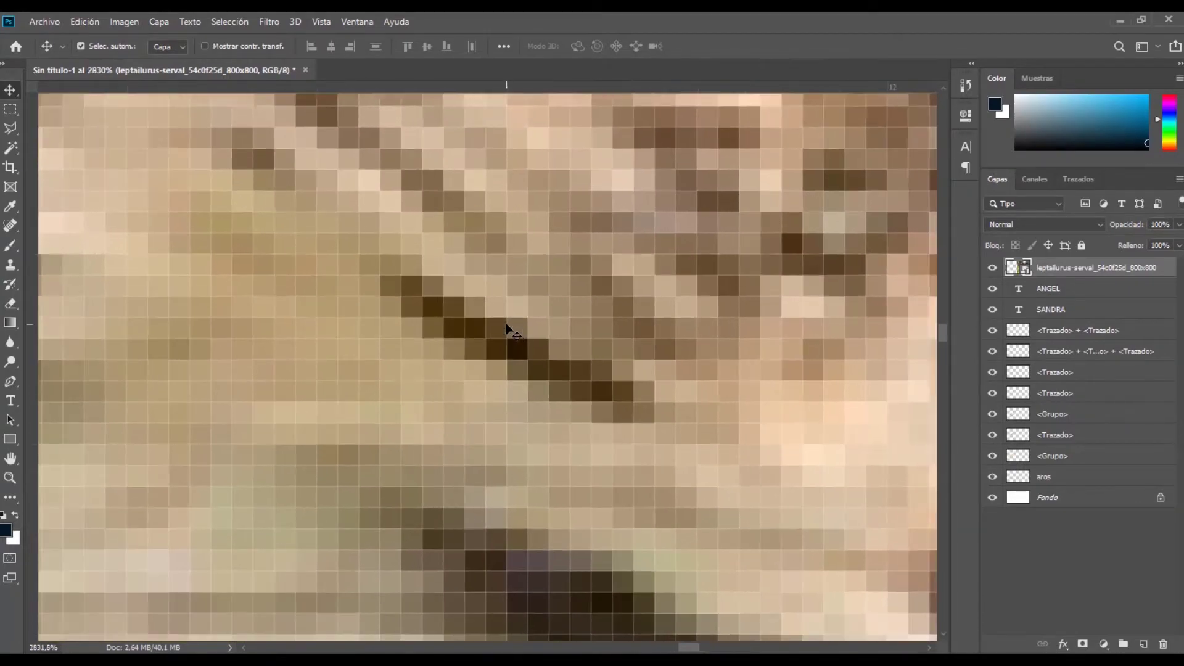
scroll(506, 325, "up", 1)
scroll(507, 329, "up", 1)
scroll(507, 329, "up", 2)
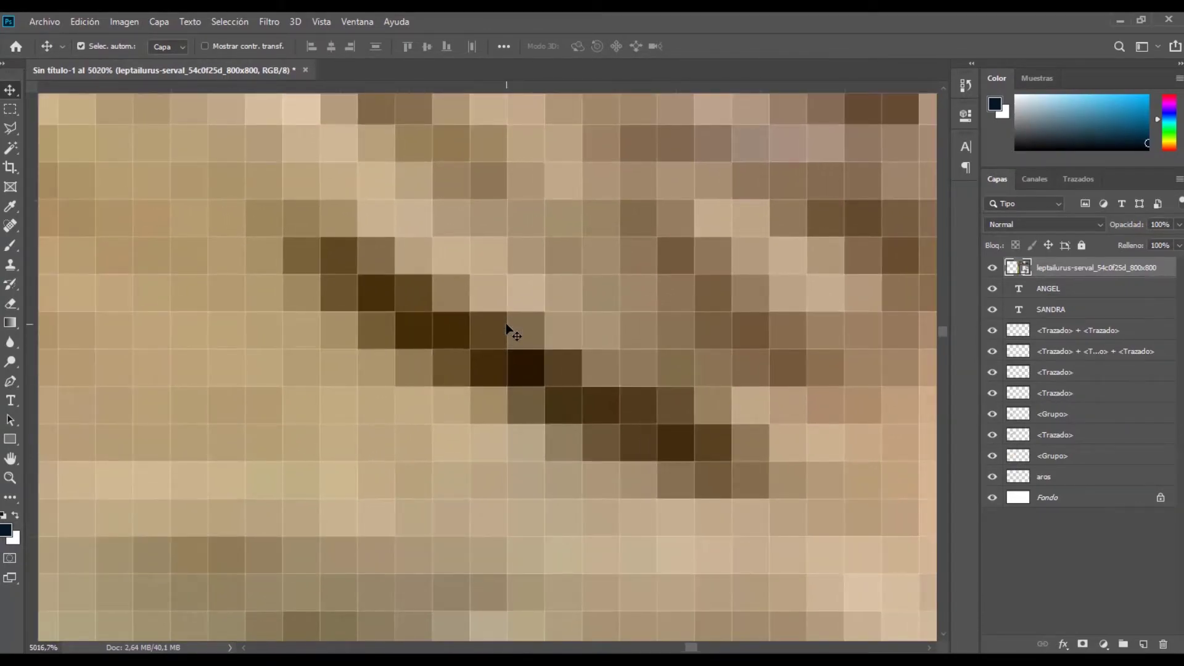
scroll(507, 329, "down", 2)
scroll(507, 329, "down", 2)
scroll(507, 328, "down", 1)
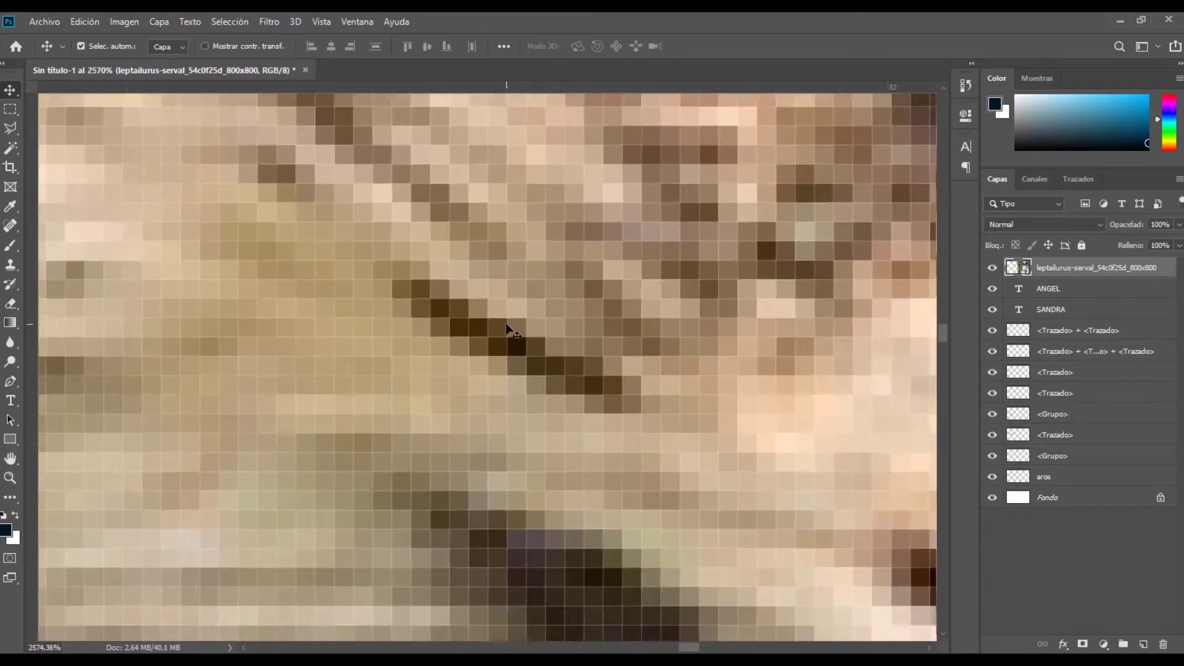
scroll(507, 329, "down", 2)
scroll(507, 328, "down", 3)
scroll(507, 329, "down", 2)
scroll(507, 329, "down", 1)
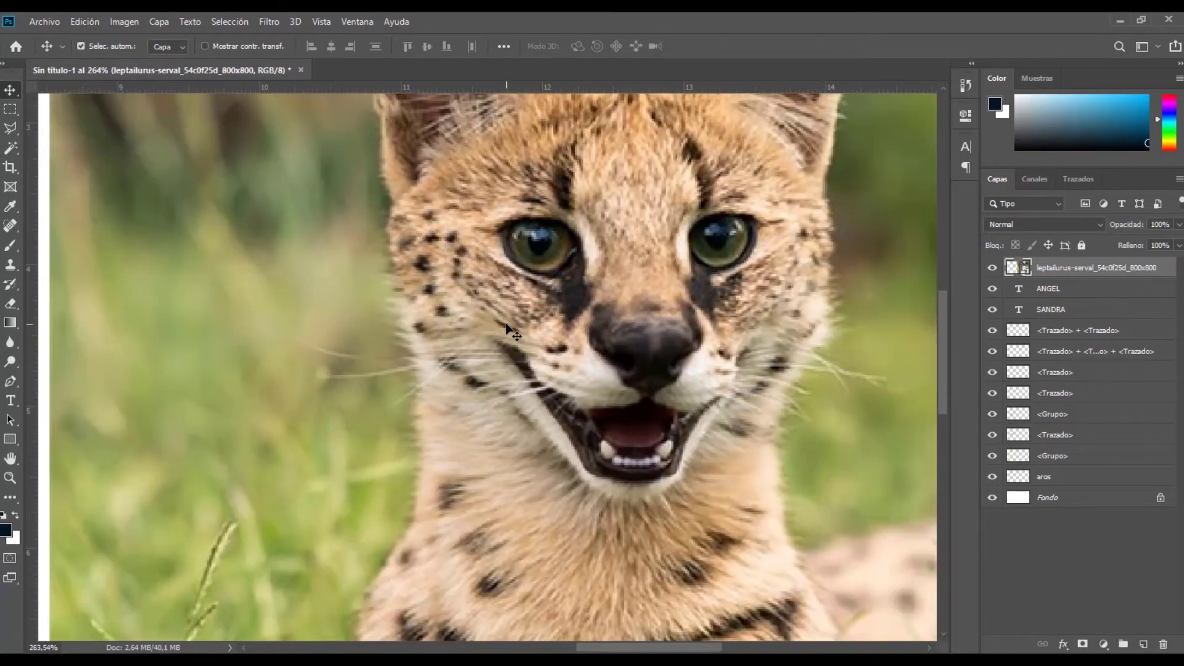
scroll(507, 328, "down", 1)
scroll(507, 329, "down", 1)
scroll(507, 328, "down", 1)
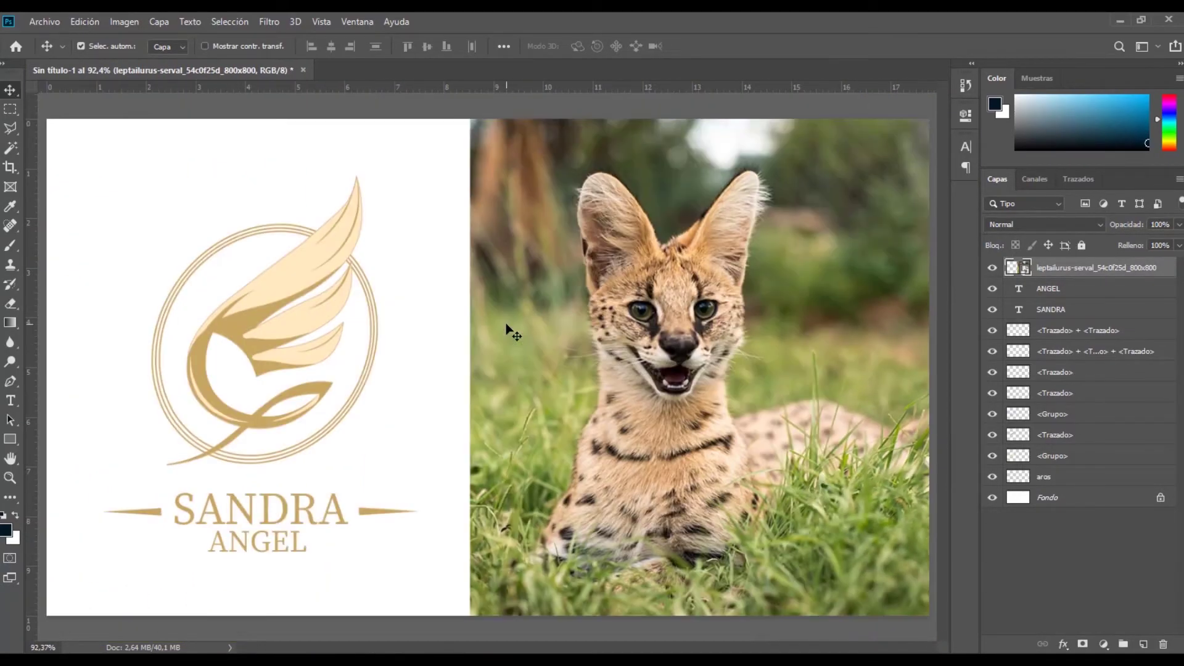
scroll(507, 329, "down", 1)
scroll(507, 328, "up", 1)
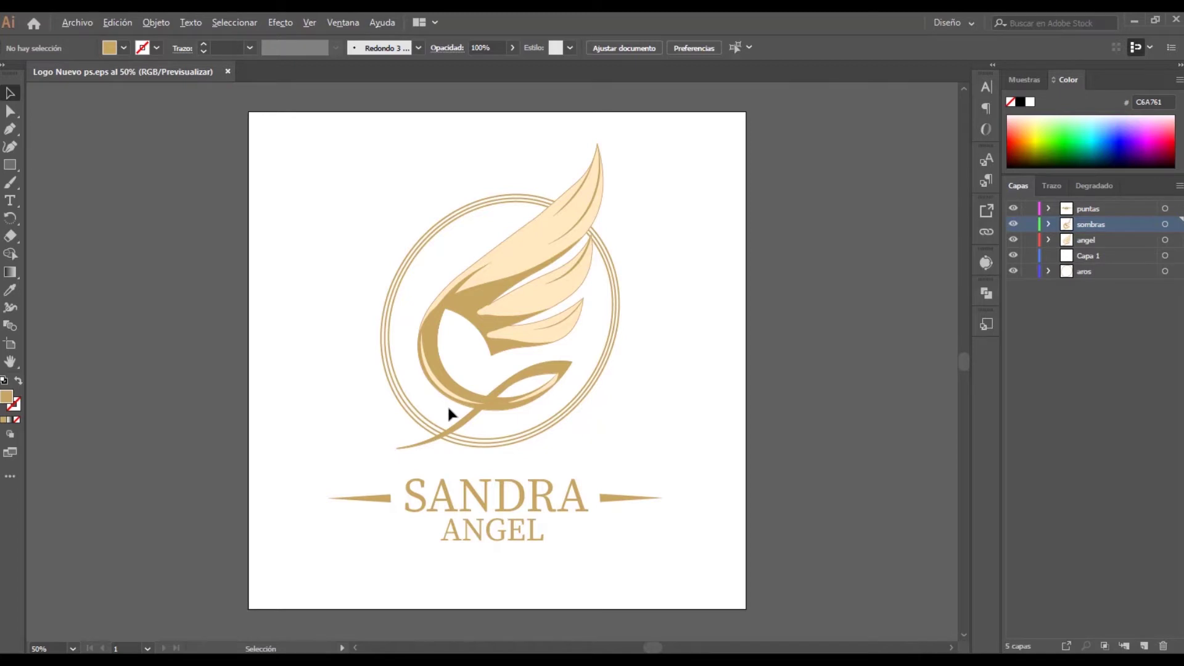
- Zoom out from the close-up to 50% so the whole winged logo and artboard show
scroll(446, 405, "up", 2, "alt")
scroll(447, 405, "up", 4, "alt")
scroll(480, 392, "up", 1, "alt")
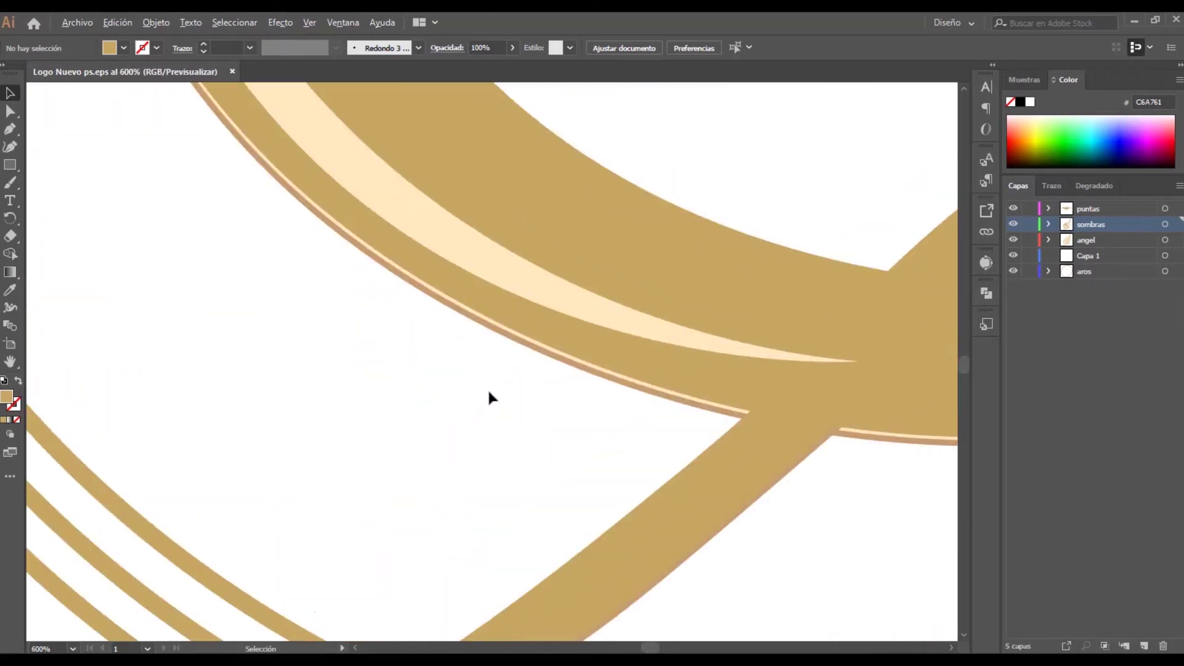
scroll(579, 314, "up", 1, "alt")
scroll(516, 370, "up", 2, "alt")
scroll(516, 370, "up", 2, "alt")
scroll(515, 370, "up", 2, "alt")
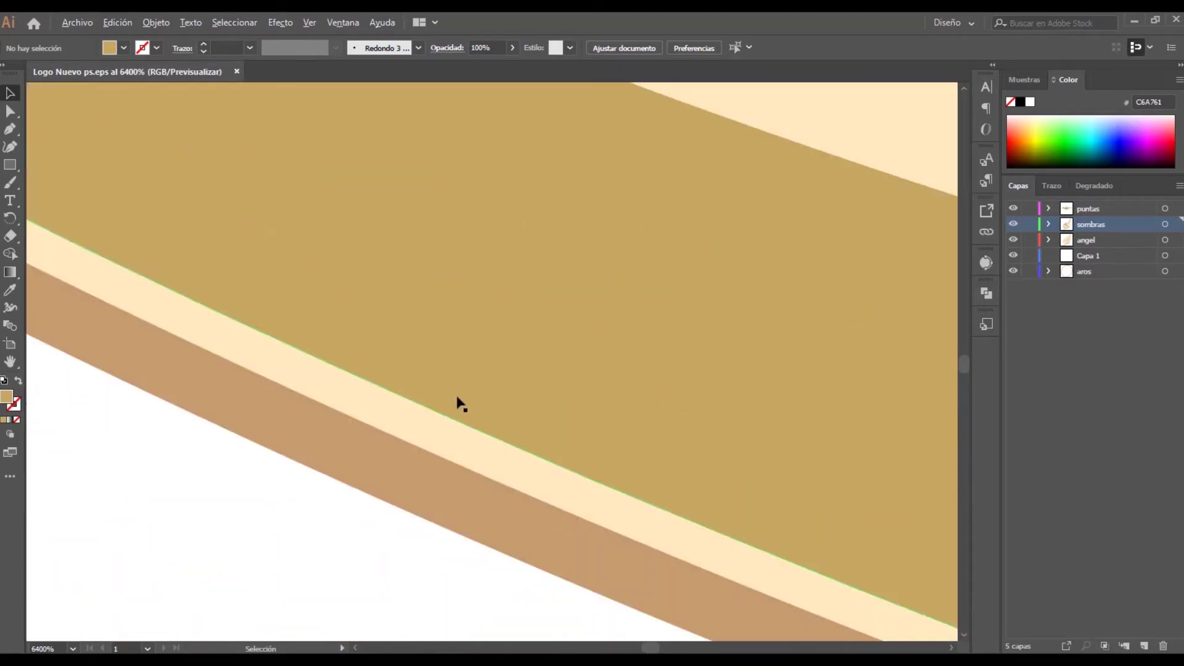
scroll(457, 404, "up", 2, "alt")
scroll(438, 410, "up", 2, "alt")
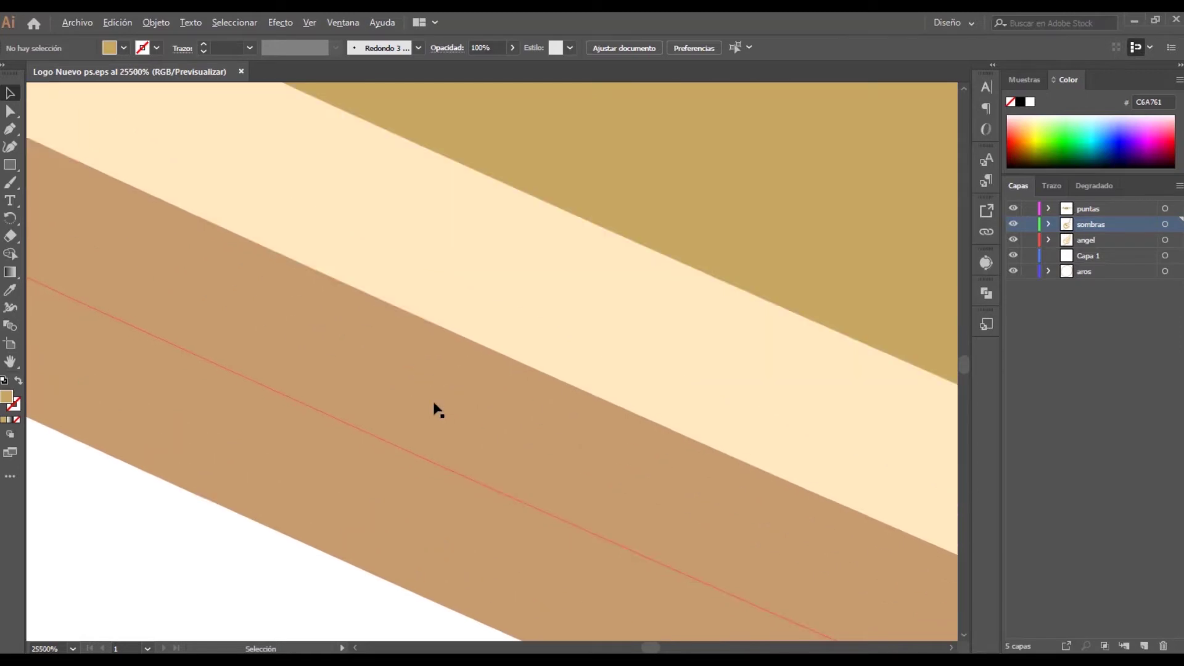
scroll(438, 411, "down", 2, "alt")
scroll(438, 410, "down", 1, "alt")
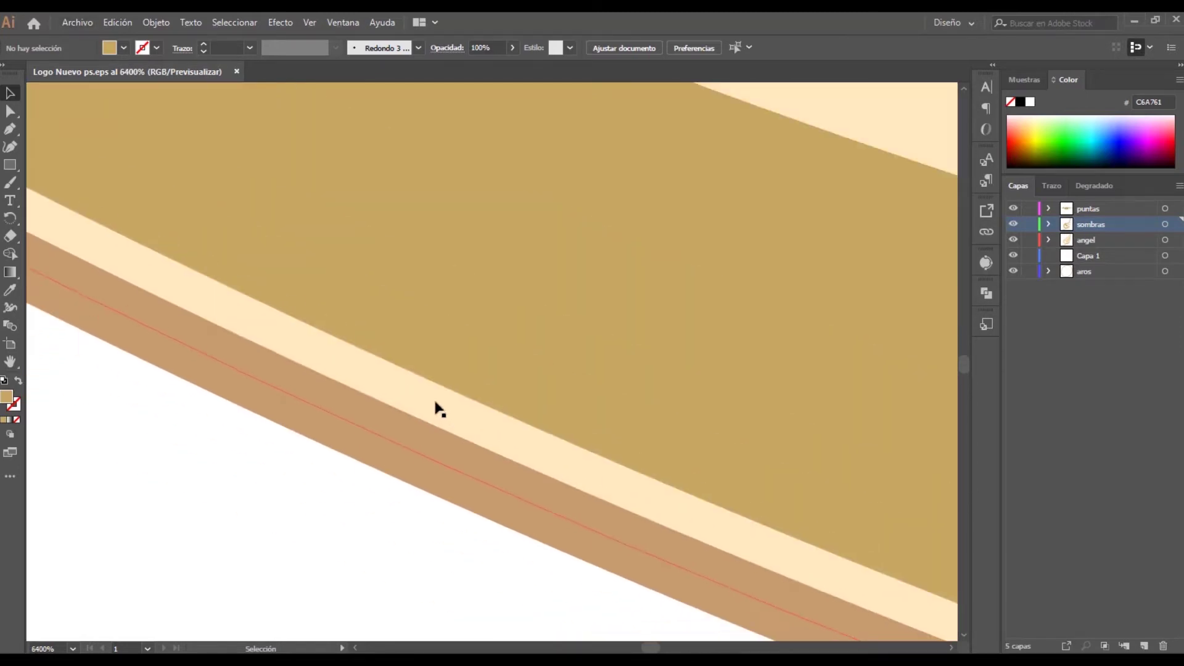
scroll(438, 410, "down", 1, "alt")
scroll(440, 410, "down", 1, "alt")
scroll(438, 410, "down", 1, "alt")
scroll(436, 405, "down", 1, "alt")
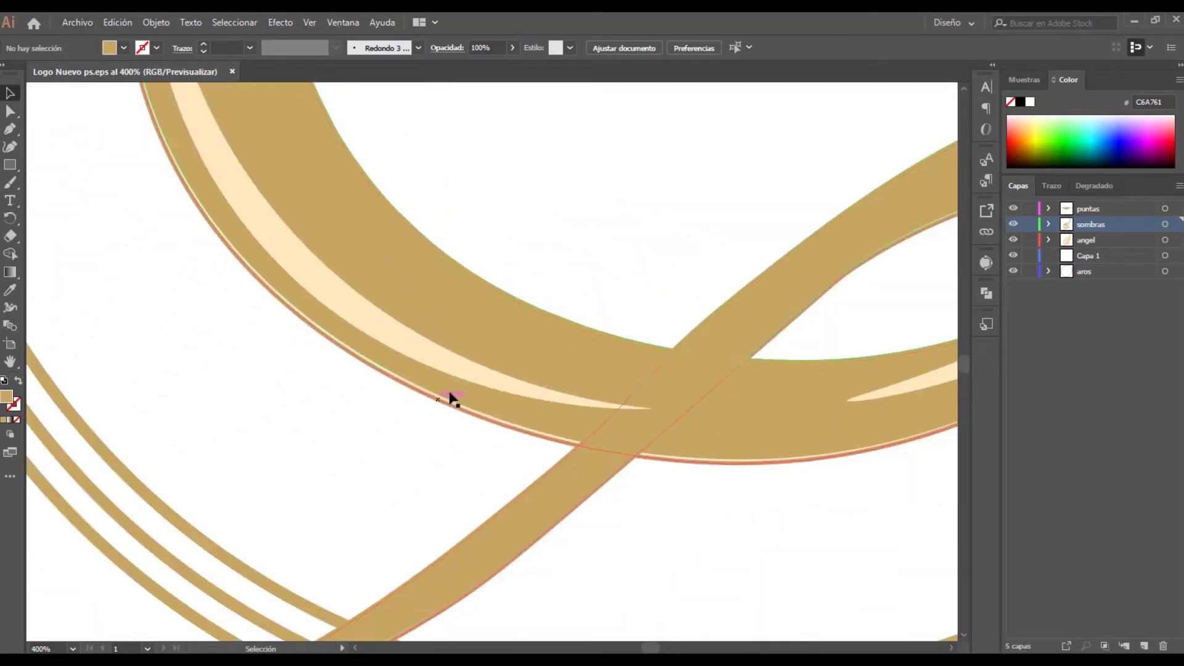
scroll(449, 399, "down", 1, "alt")
scroll(469, 383, "down", 1, "alt")
scroll(512, 315, "down", 2, "alt")
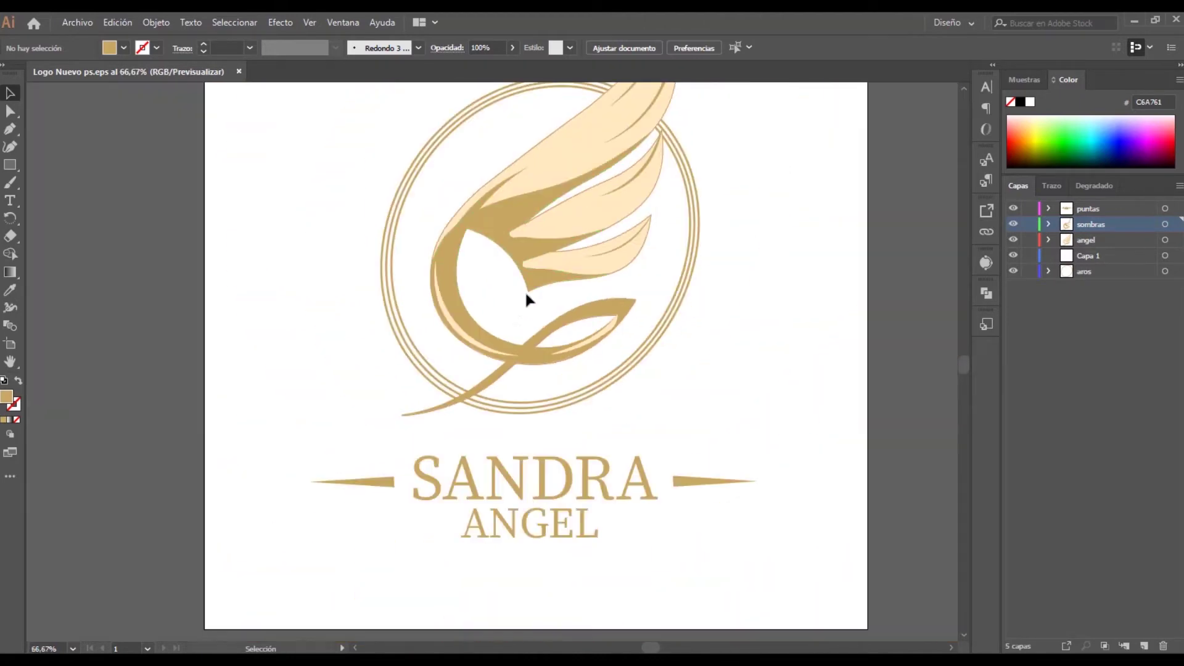
scroll(517, 315, "down", 1, "alt")
scroll(517, 315, "up", 1, "alt")
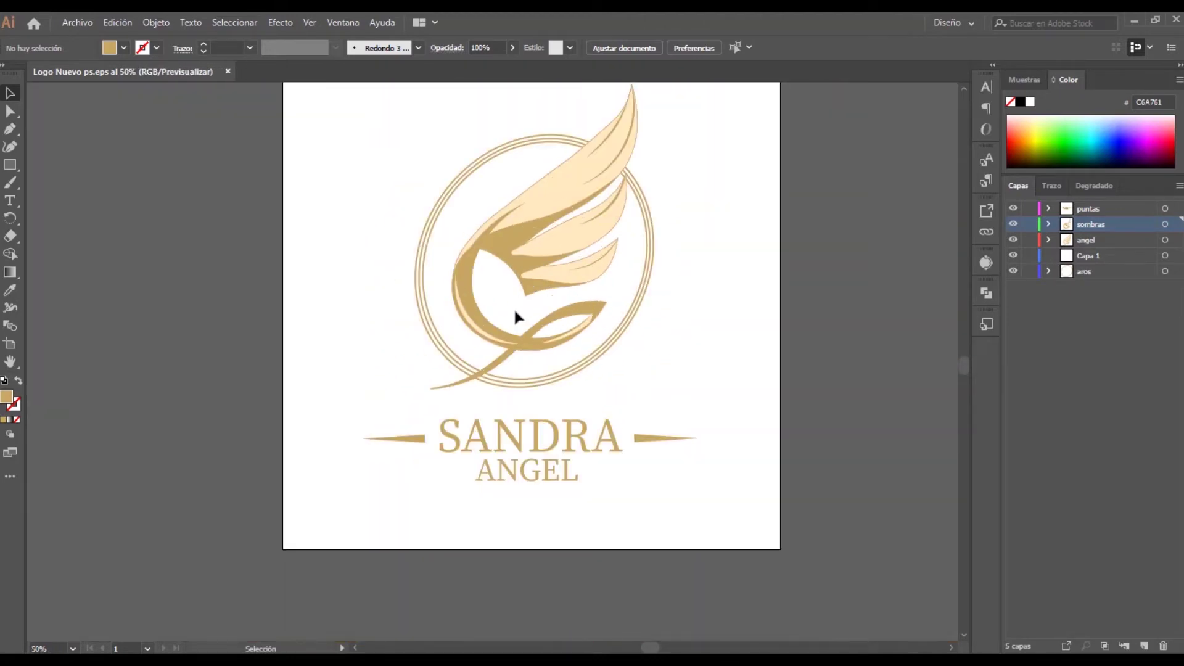
left_click_drag(967, 366, 968, 360)
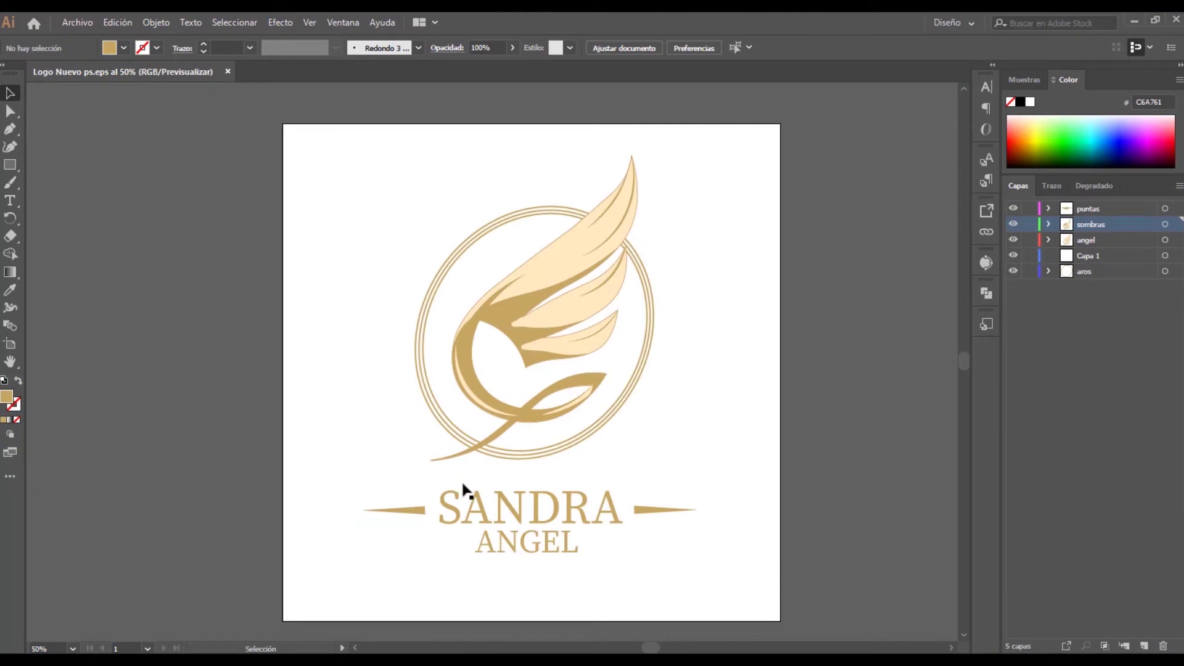
scroll(458, 391, "up", 3)
scroll(469, 391, "up", 4)
scroll(469, 392, "down", 3)
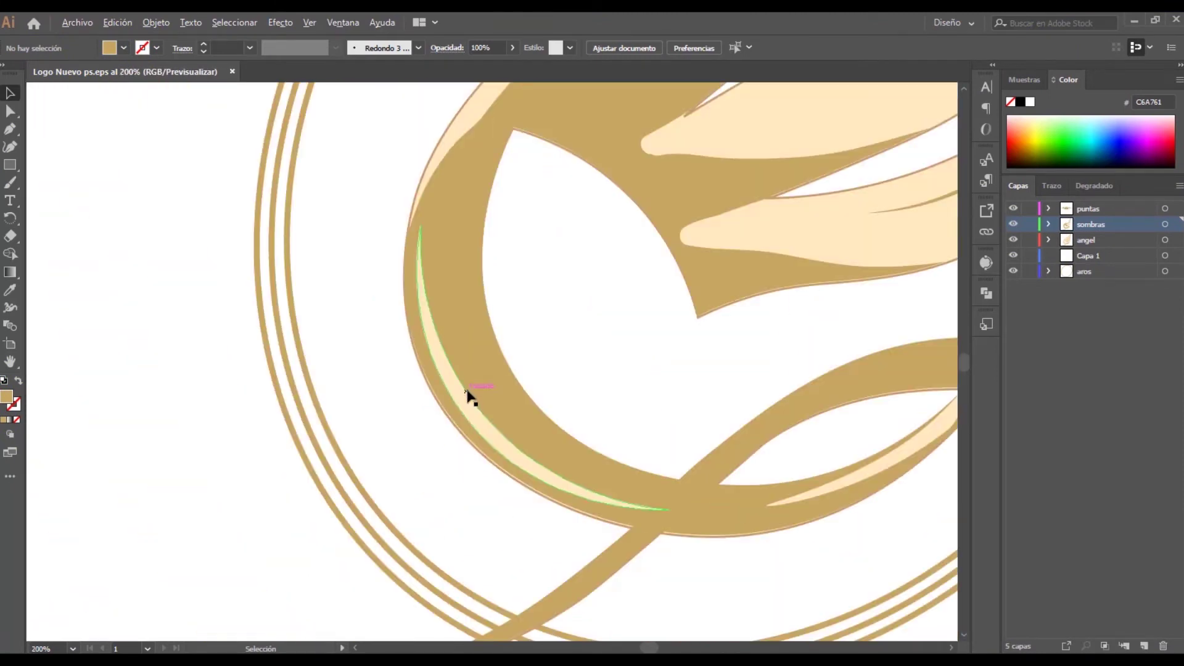
left_click(452, 379)
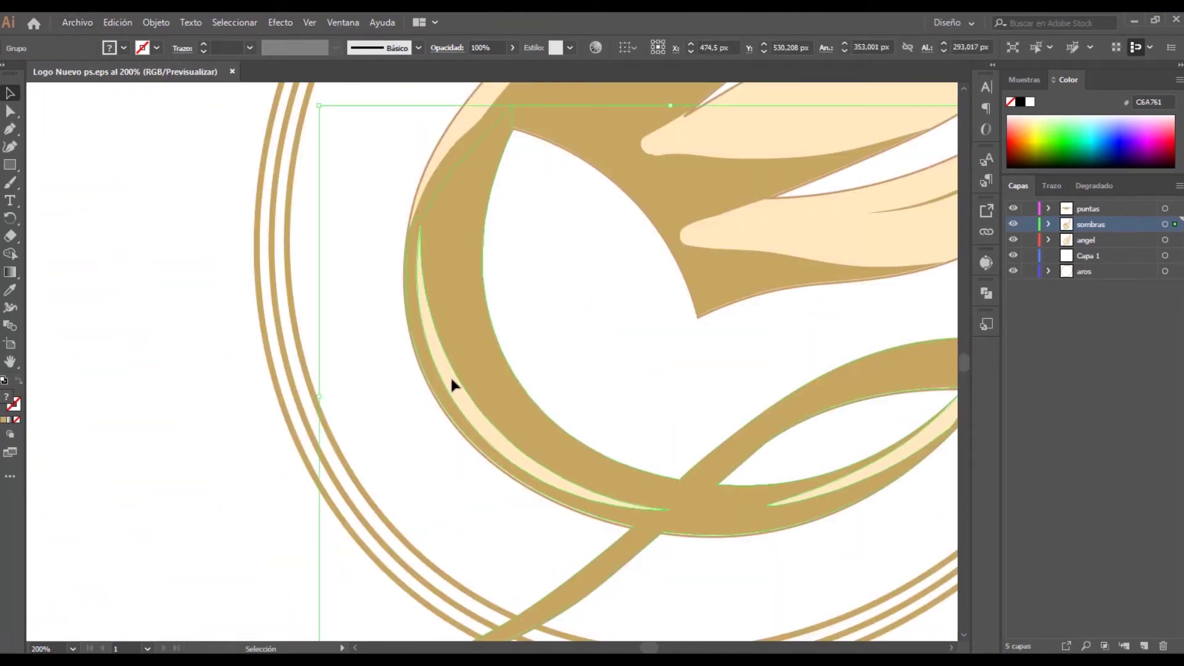
left_click(11, 112)
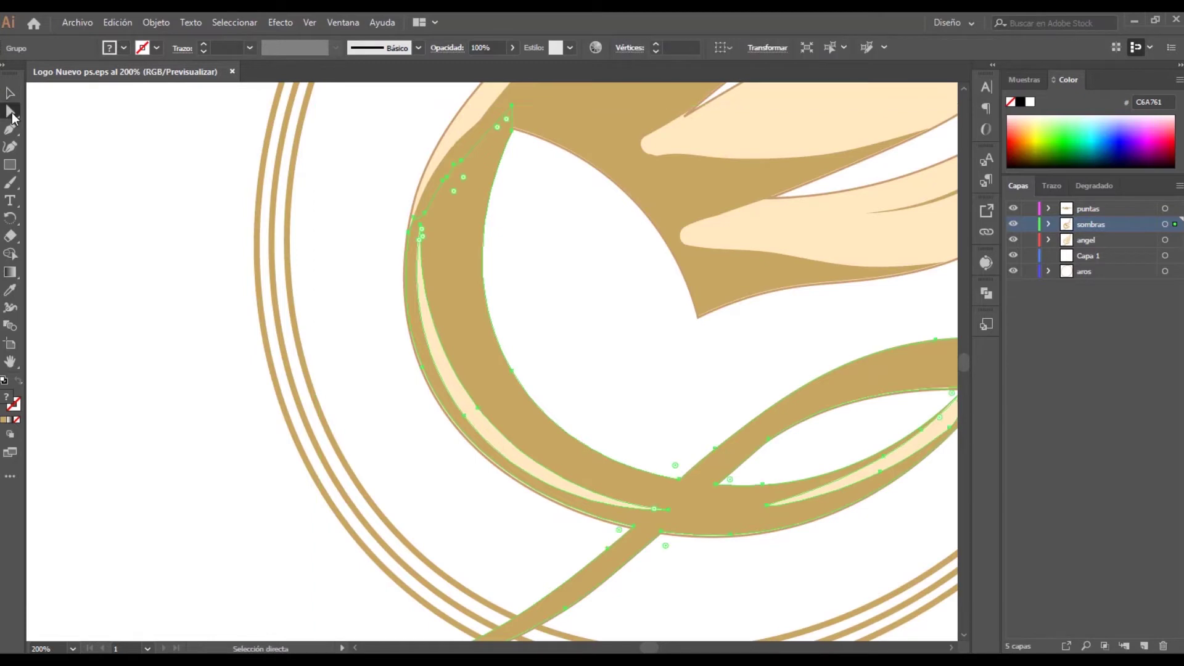
left_click(463, 417)
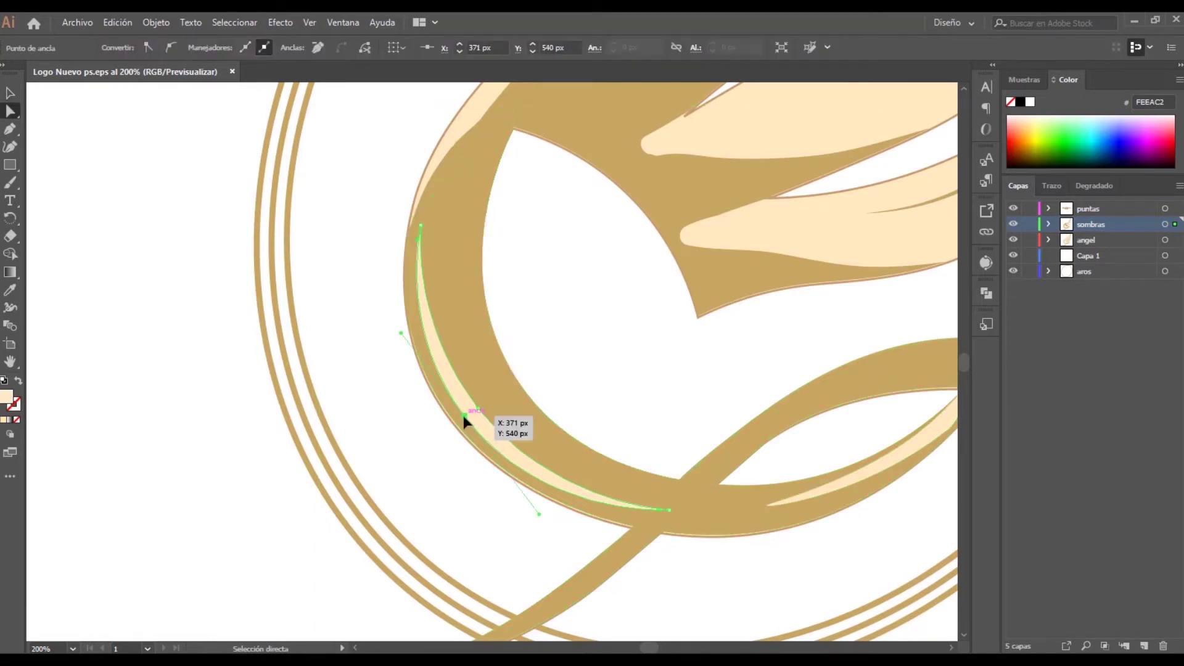
scroll(464, 417, "up", 1)
scroll(468, 425, "up", 1, "alt")
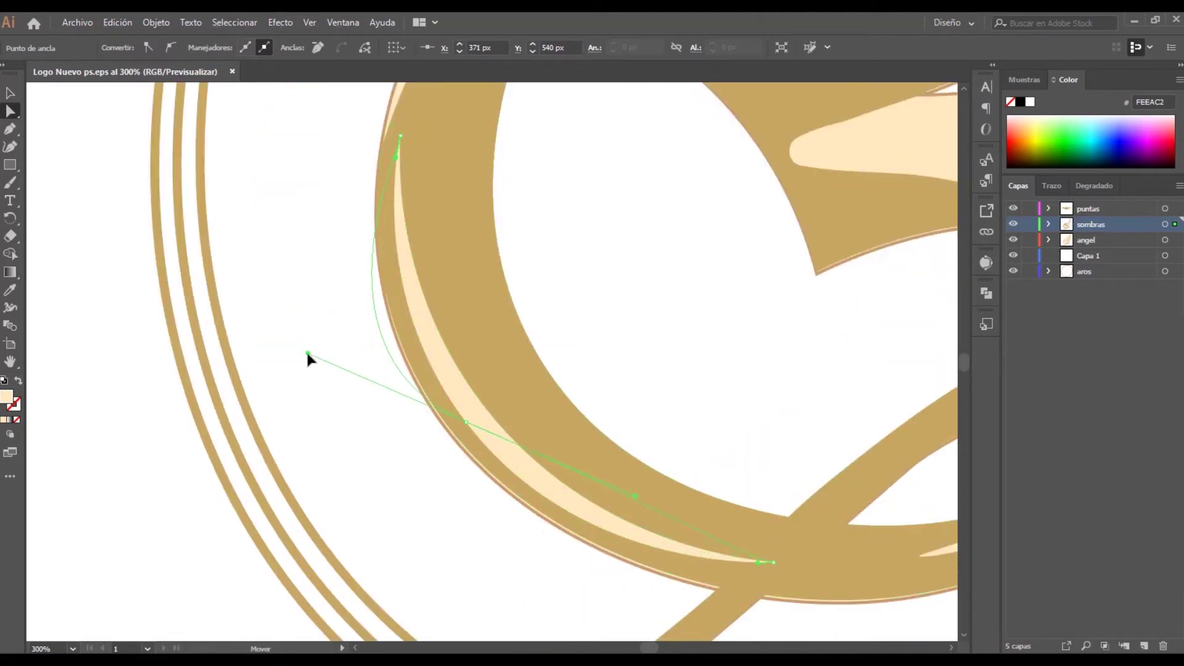
mouse_move(371, 302)
left_mouse_down()
mouse_move(308, 352)
mouse_move(466, 294)
left_mouse_up()
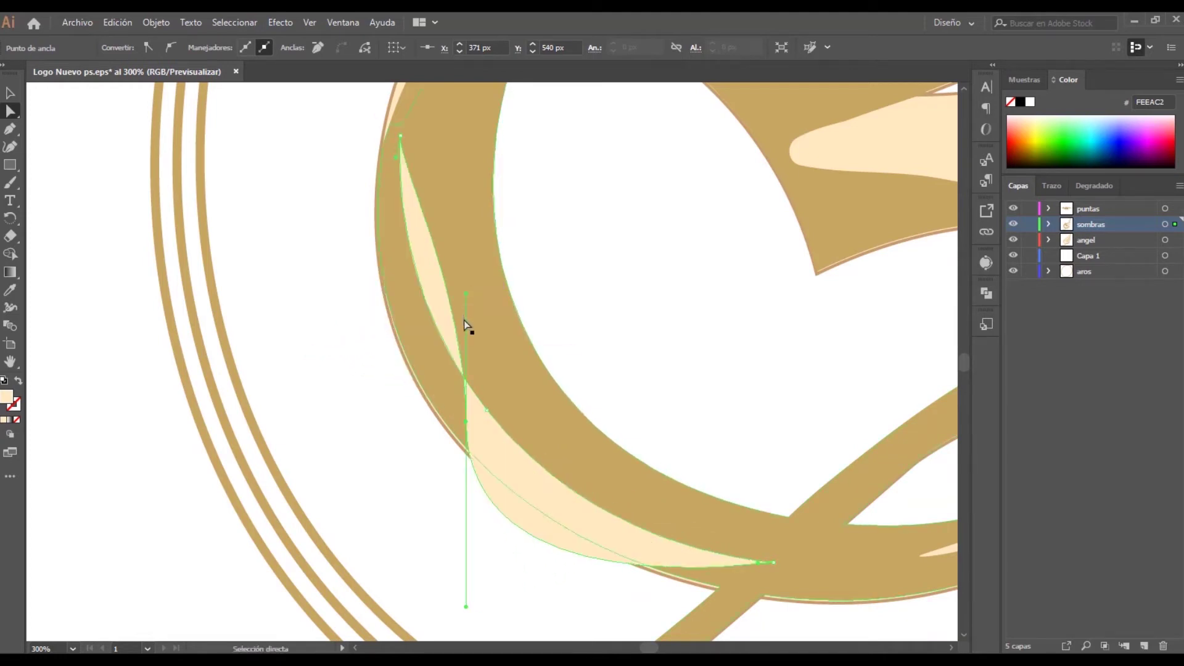
key("ctrl+z")
key("ctrl+z")
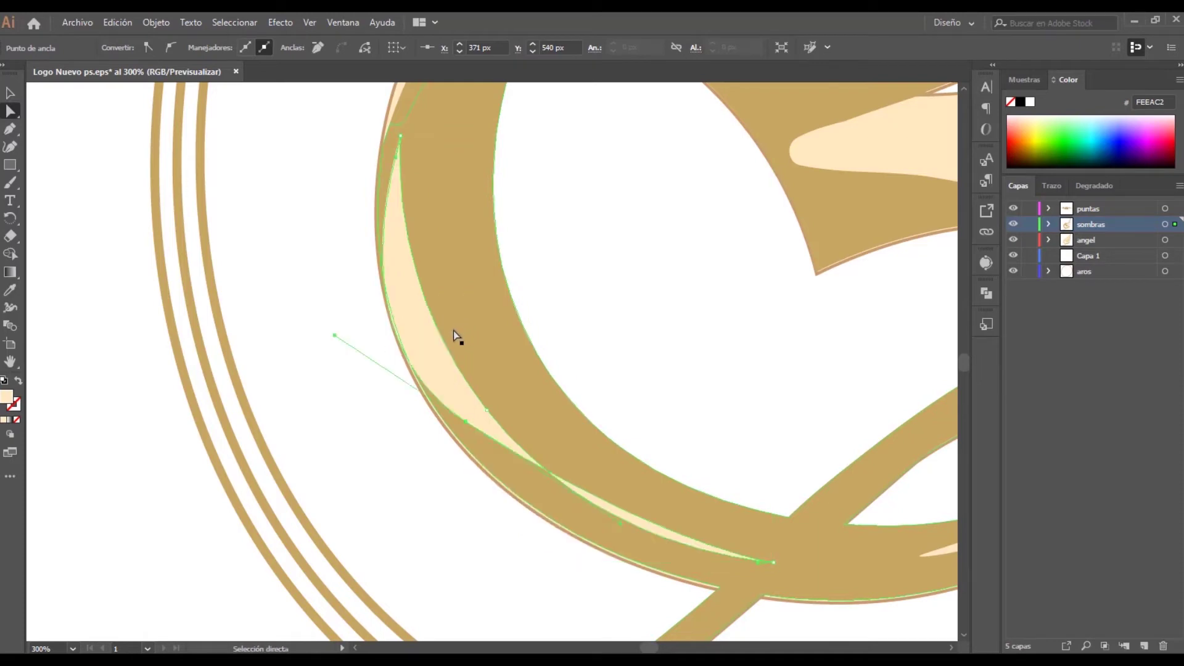
key("ctrl+z")
key("ctrl+z")
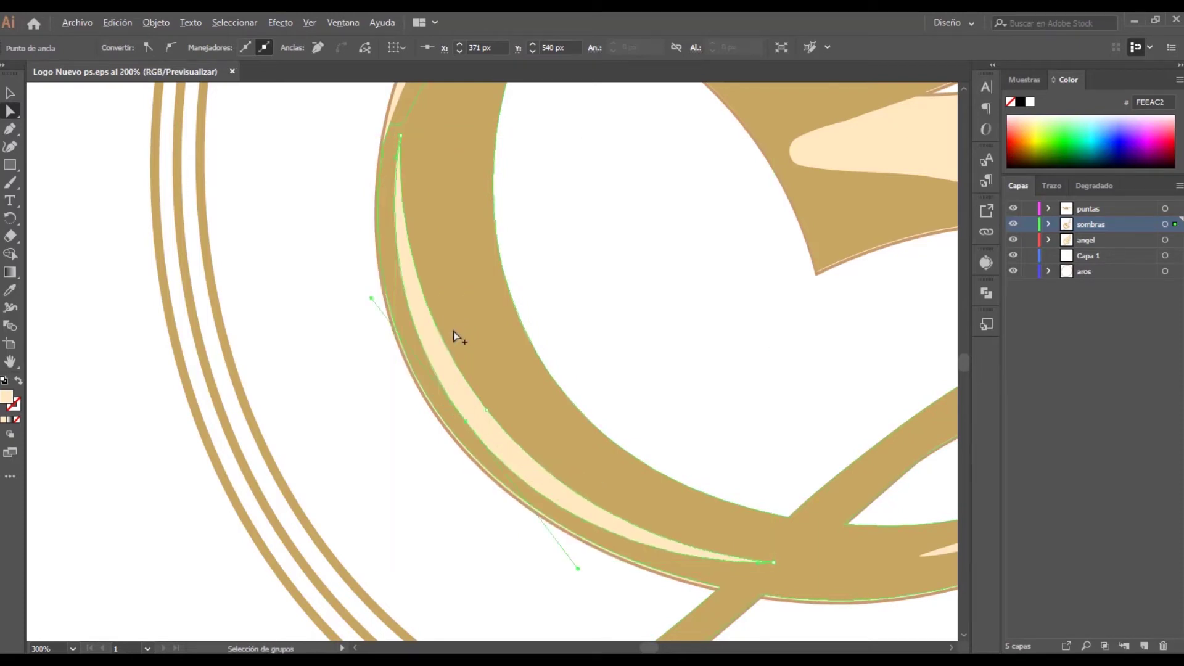
key("ctrl+0")
scroll(453, 332, "down", 1, "alt")
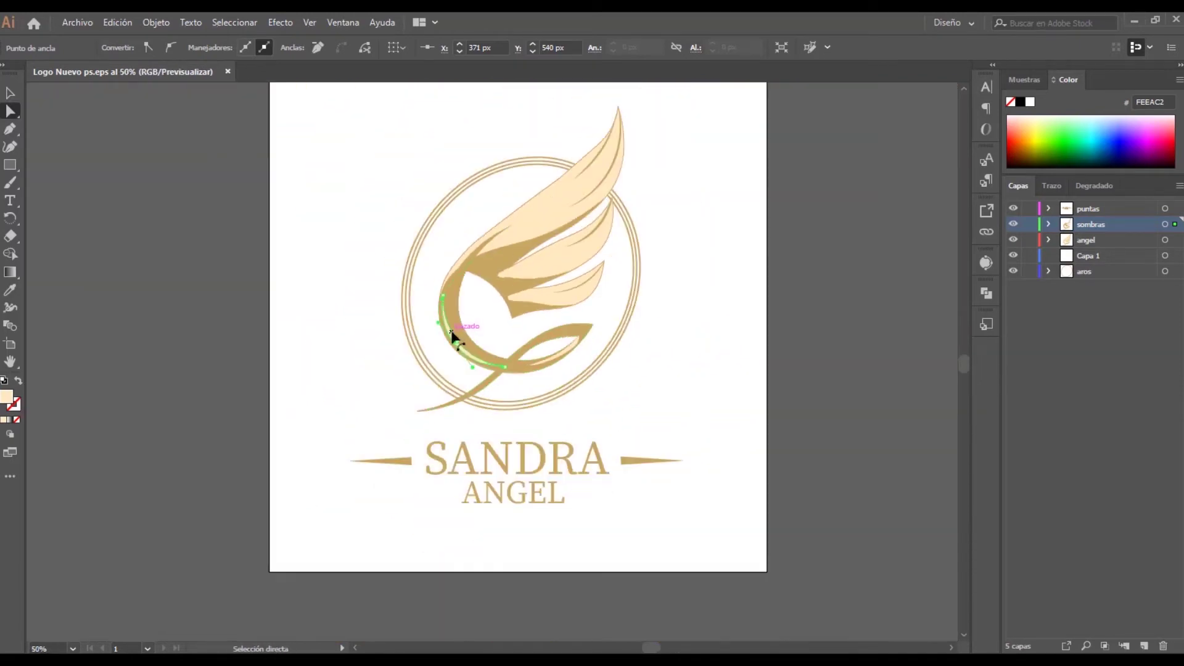
left_click_drag(964, 363, 964, 361)
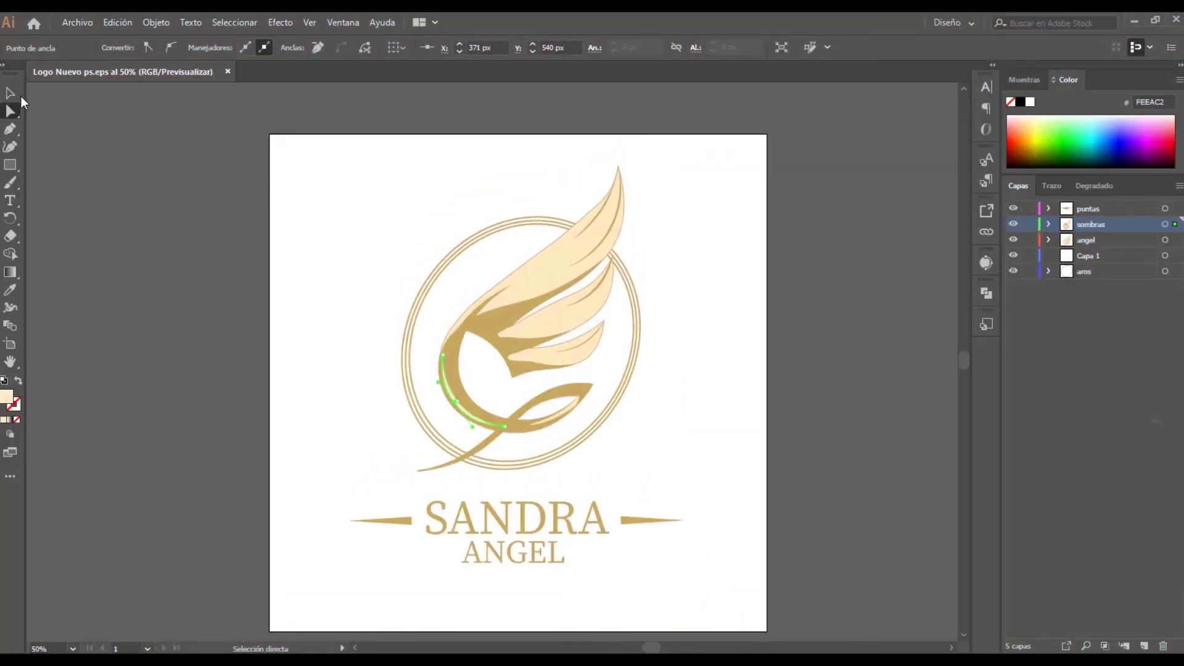
left_click(16, 93)
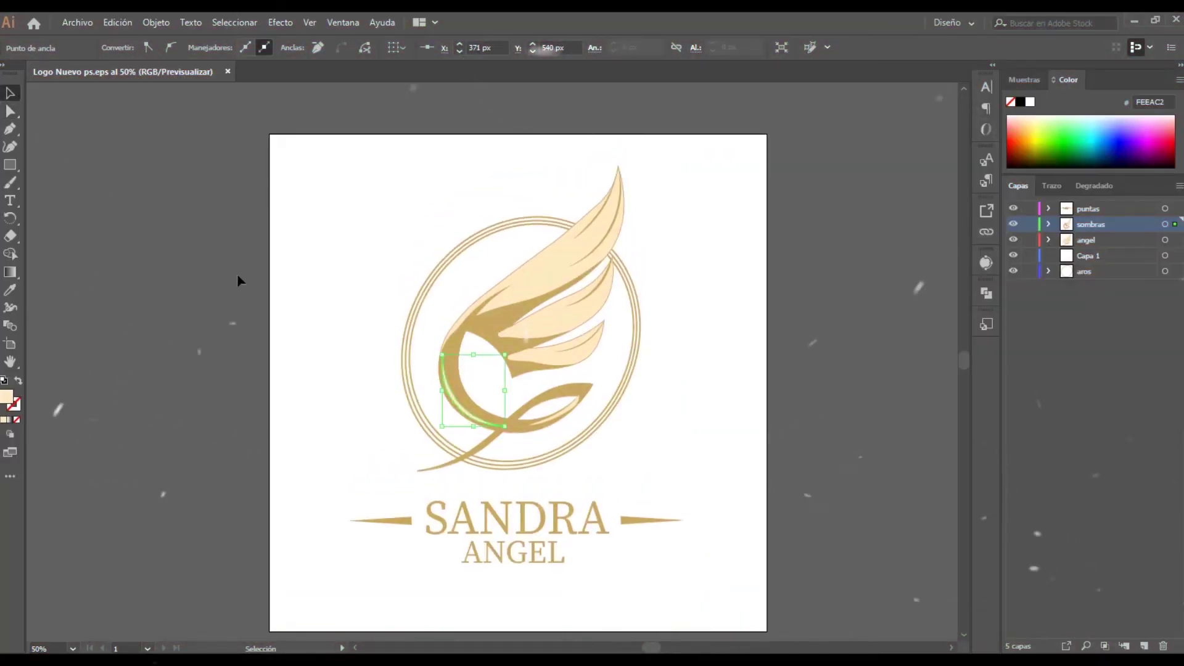
left_click(415, 179)
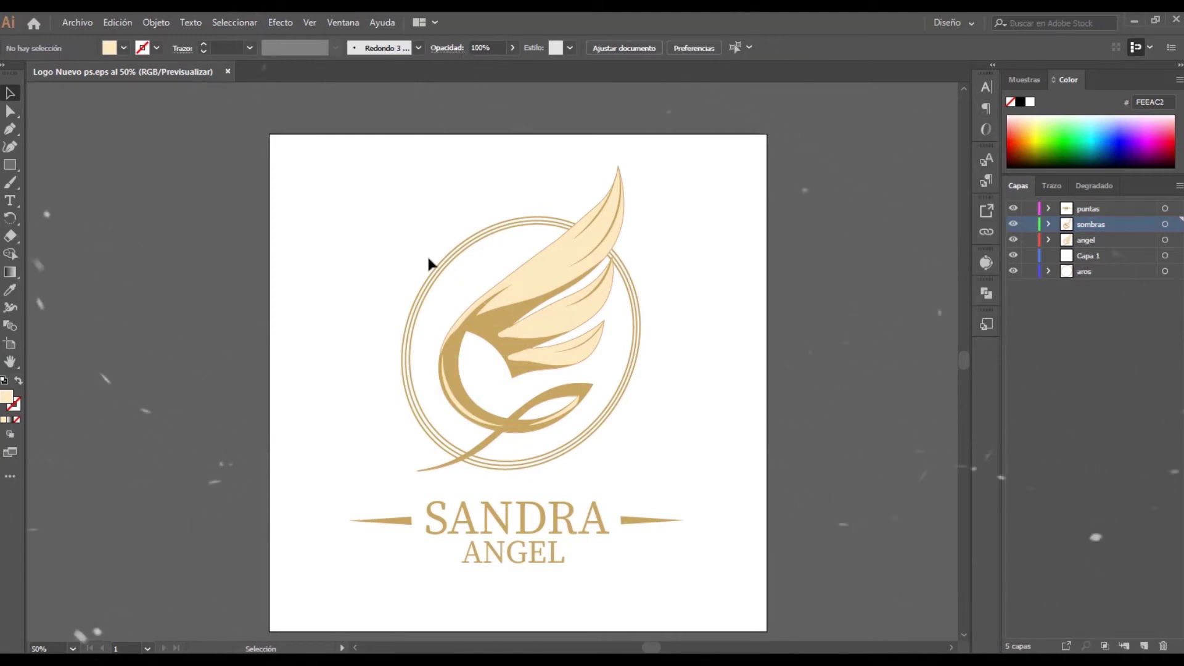
left_click_drag(651, 647, 660, 652)
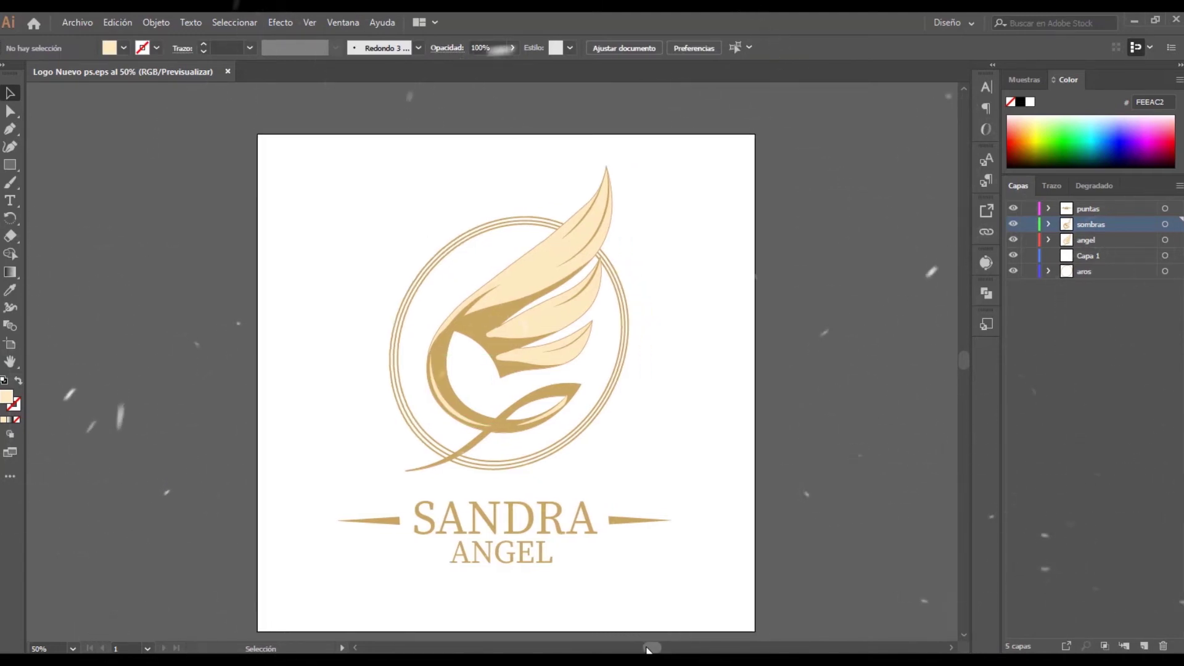